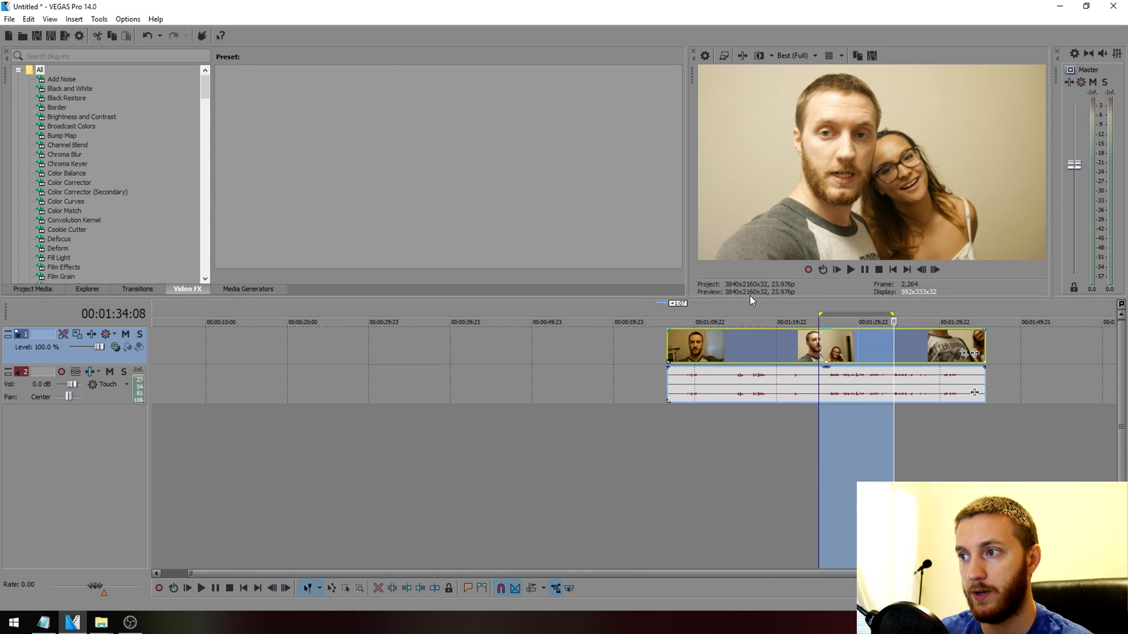
- In Render As, show all formats matching the project and choose Intel HEVC 3840x2160-23.976p 40 Mbps
mouse_move(787, 374)
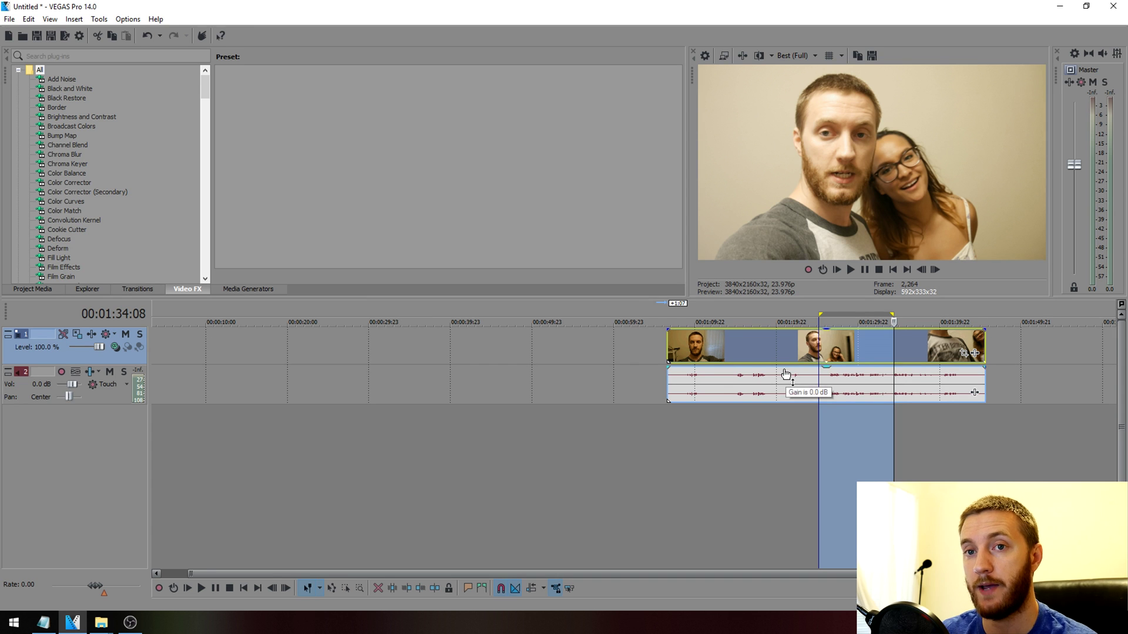
click(10, 19)
click(29, 110)
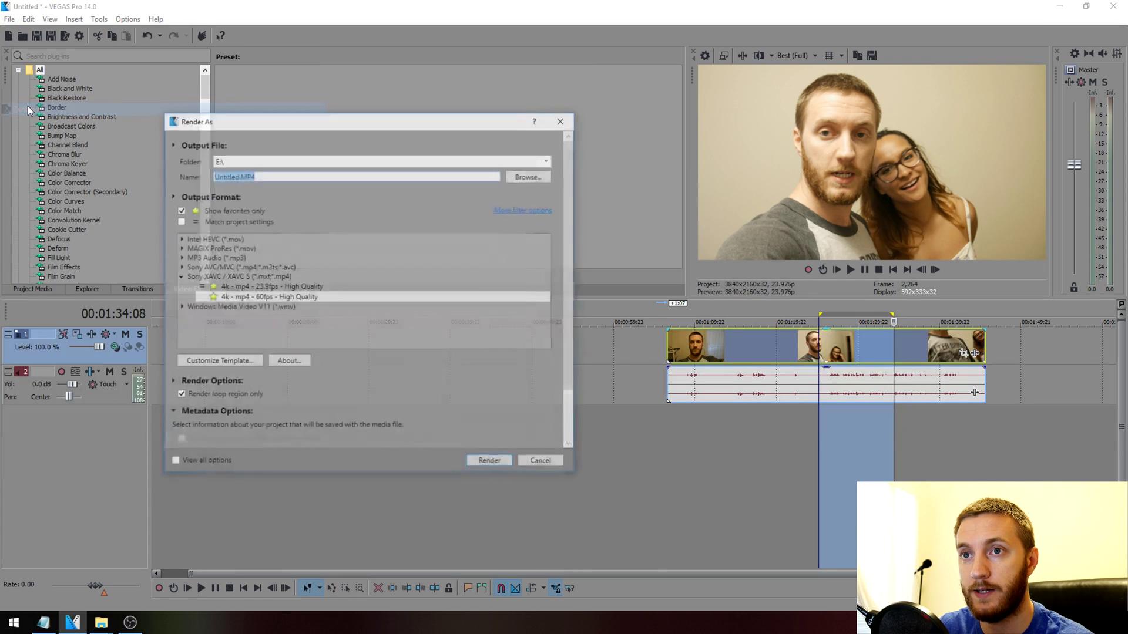
click(180, 210)
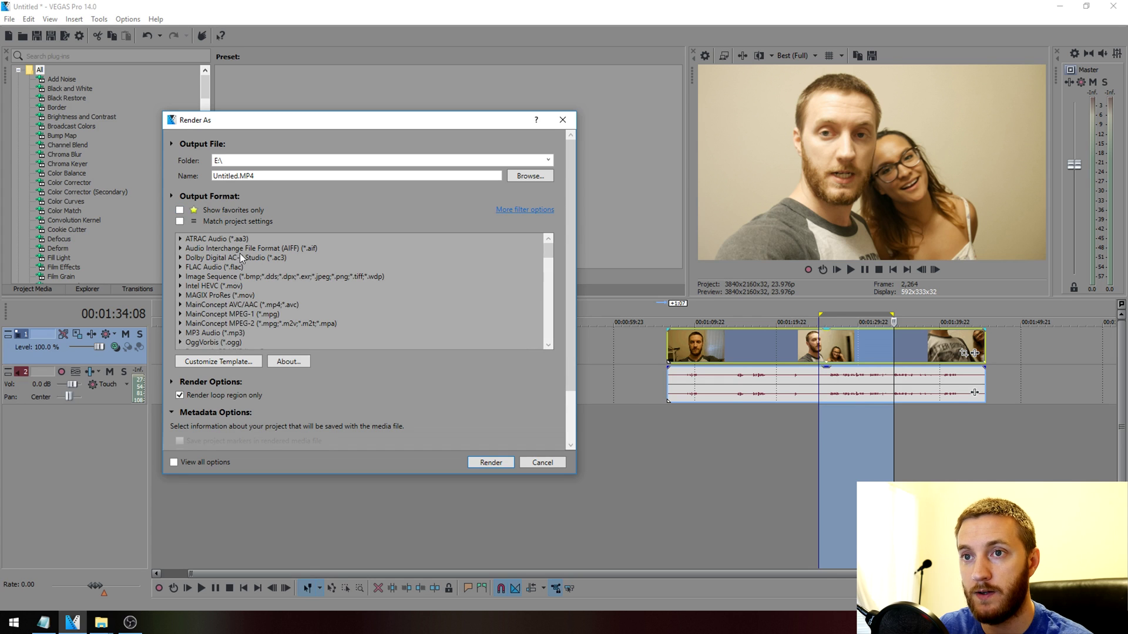
click(180, 222)
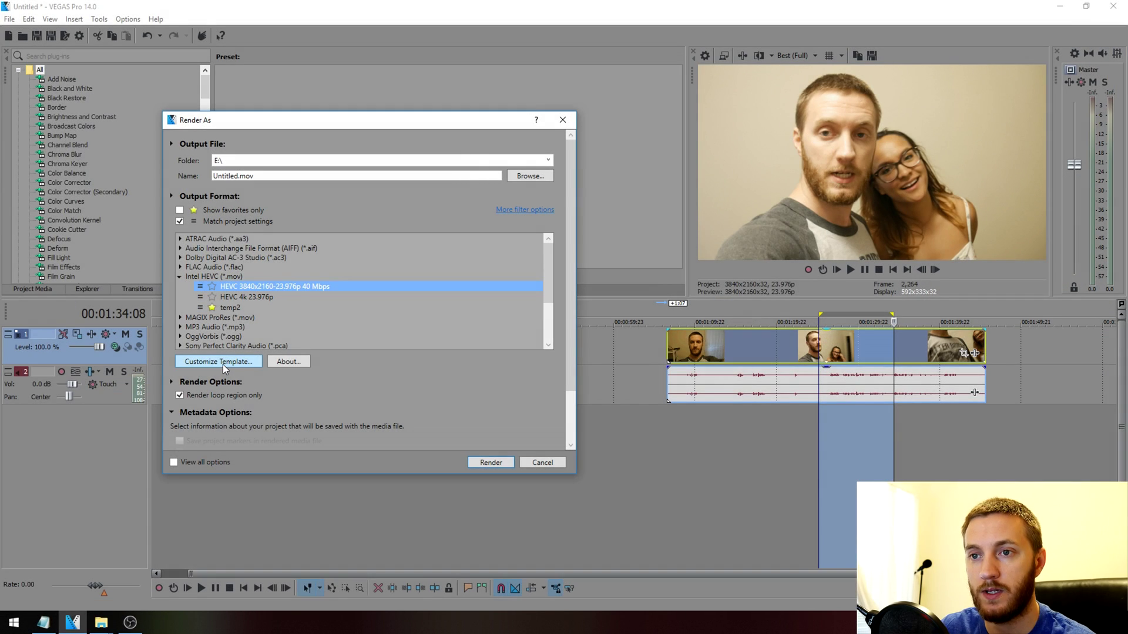
click(223, 362)
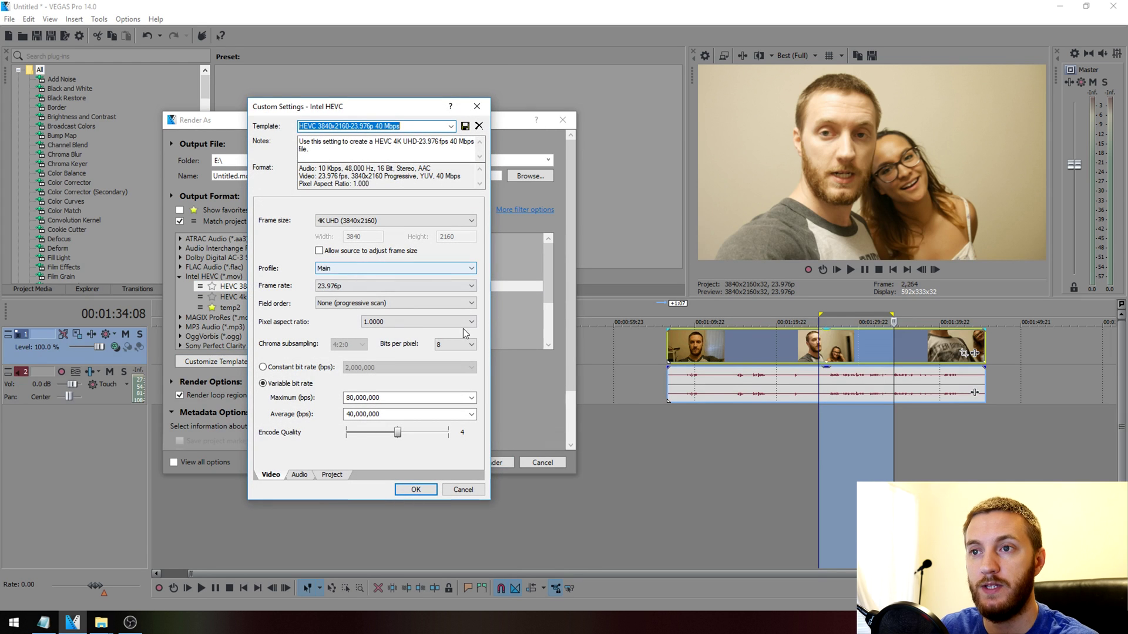
- Keep the frame rate at 23.976p, review the field order, and switch the video to constant bit rate
click(470, 287)
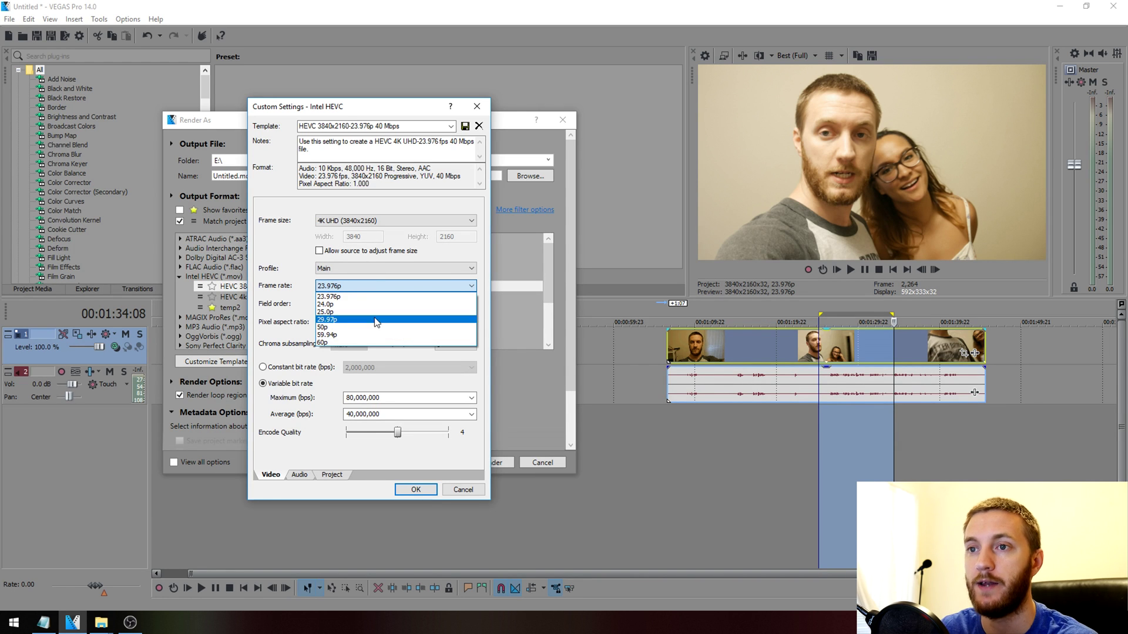
click(287, 276)
click(334, 306)
click(336, 312)
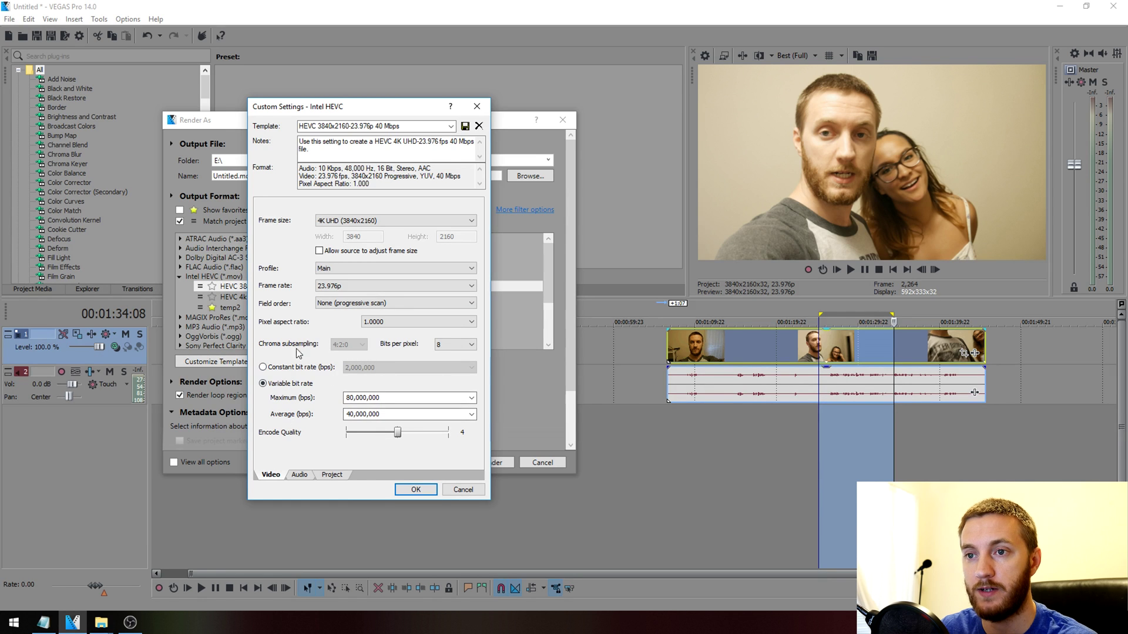
click(263, 368)
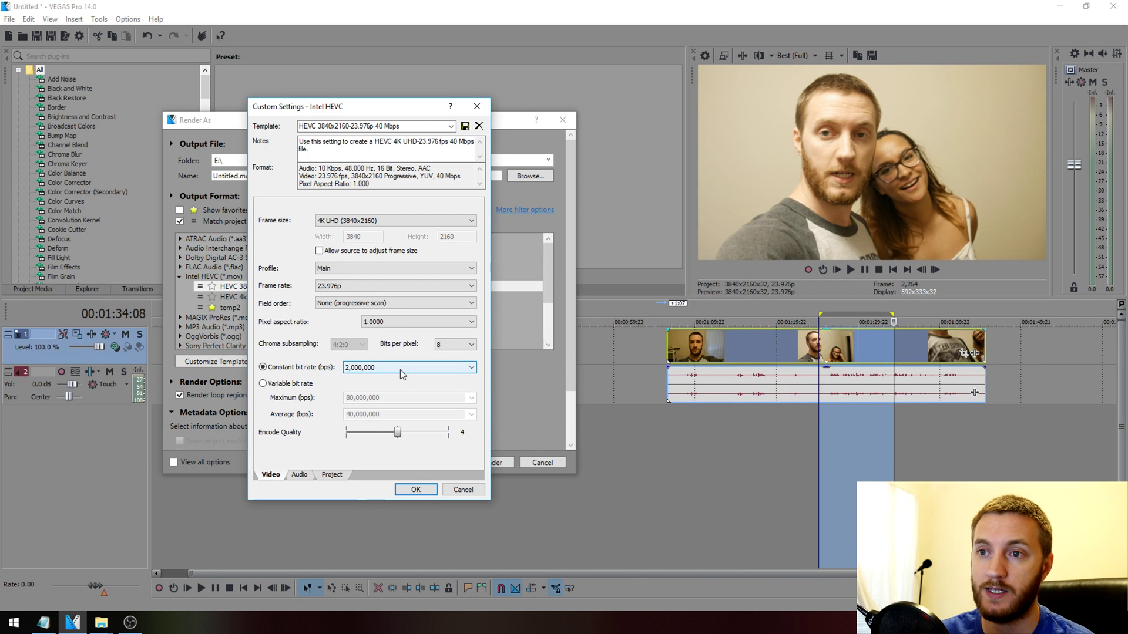
- Try a 135,000,000 bps constant bit rate, then switch back to variable bit rate
click(400, 369)
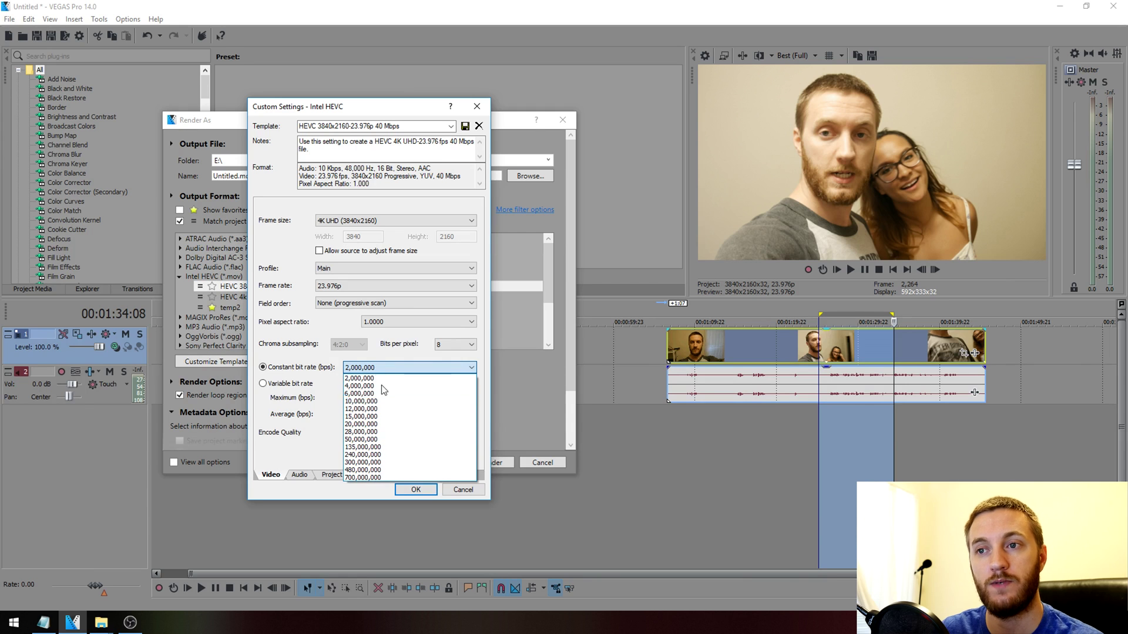
click(373, 447)
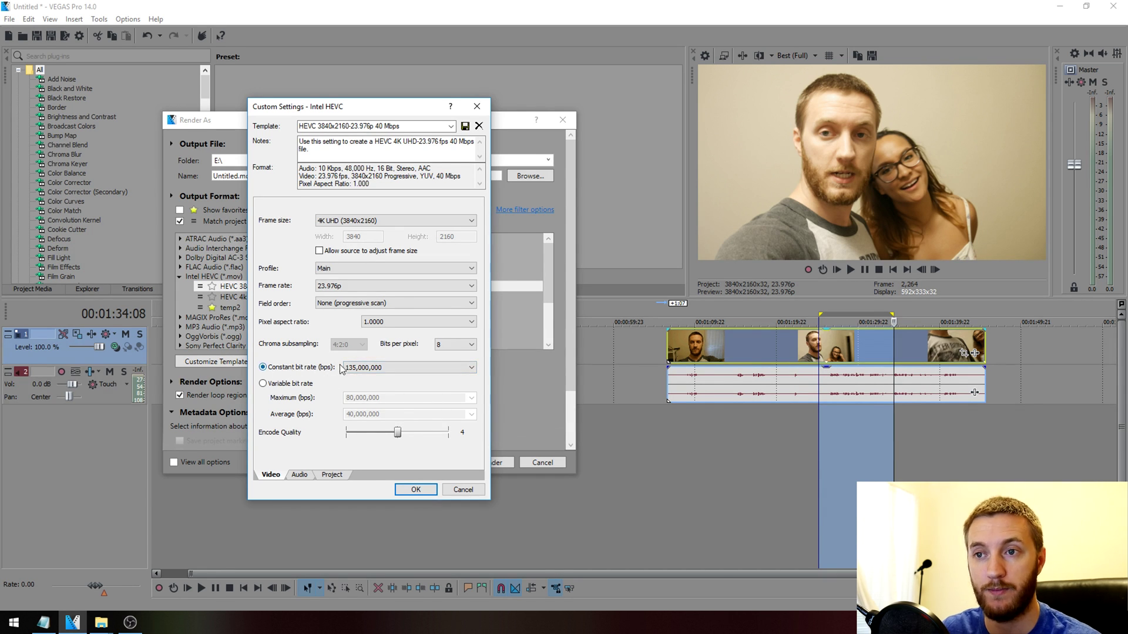
click(262, 384)
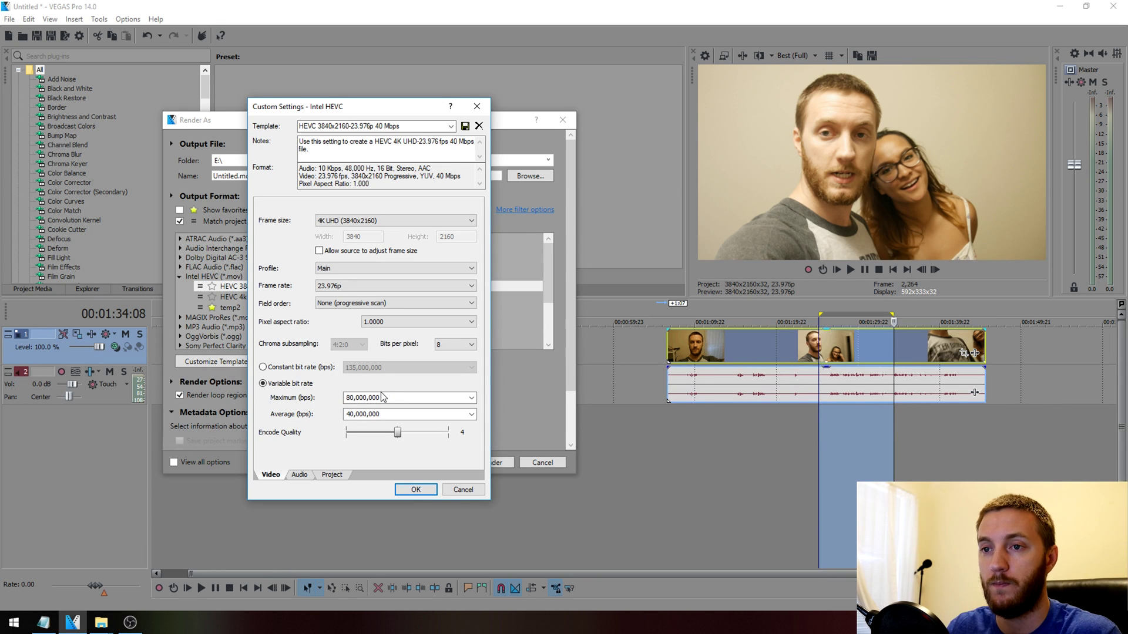
- Set the maximum bit rate to 100,000,000 and the average to 80,000,000 bps
drag(381, 397, 252, 388)
click(349, 399)
key(BackSpace)
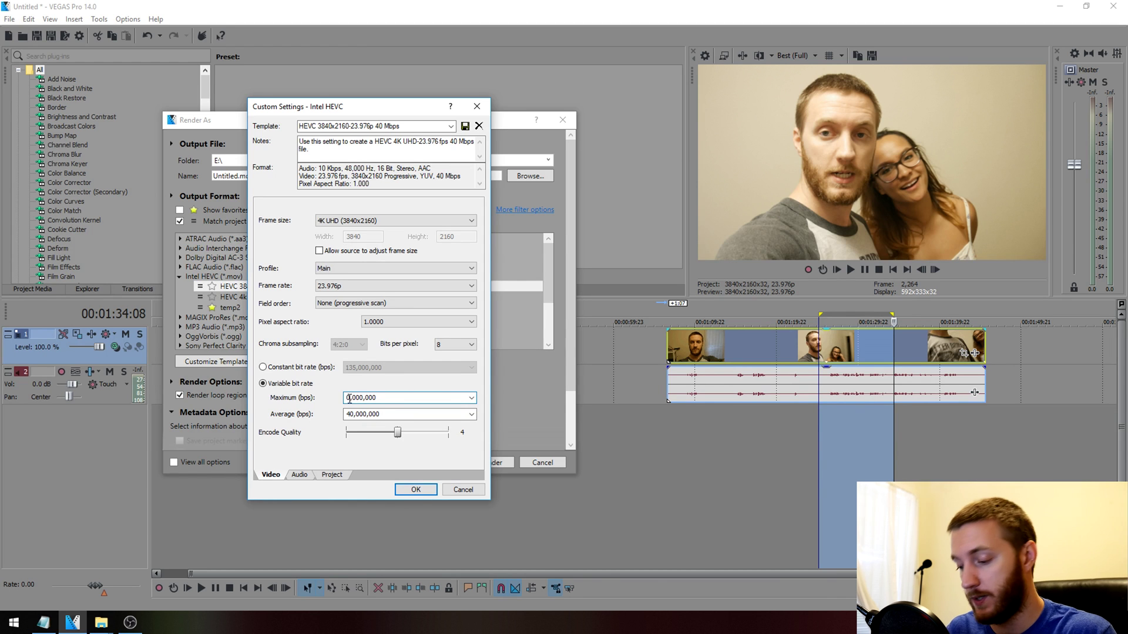
text(10)
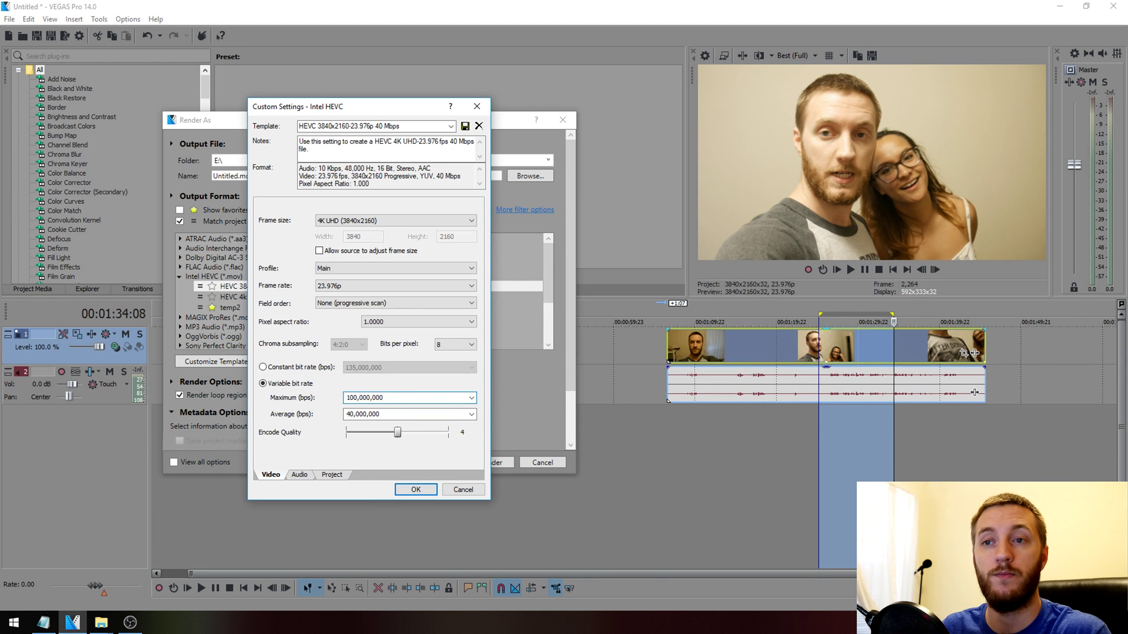
double_click(407, 414)
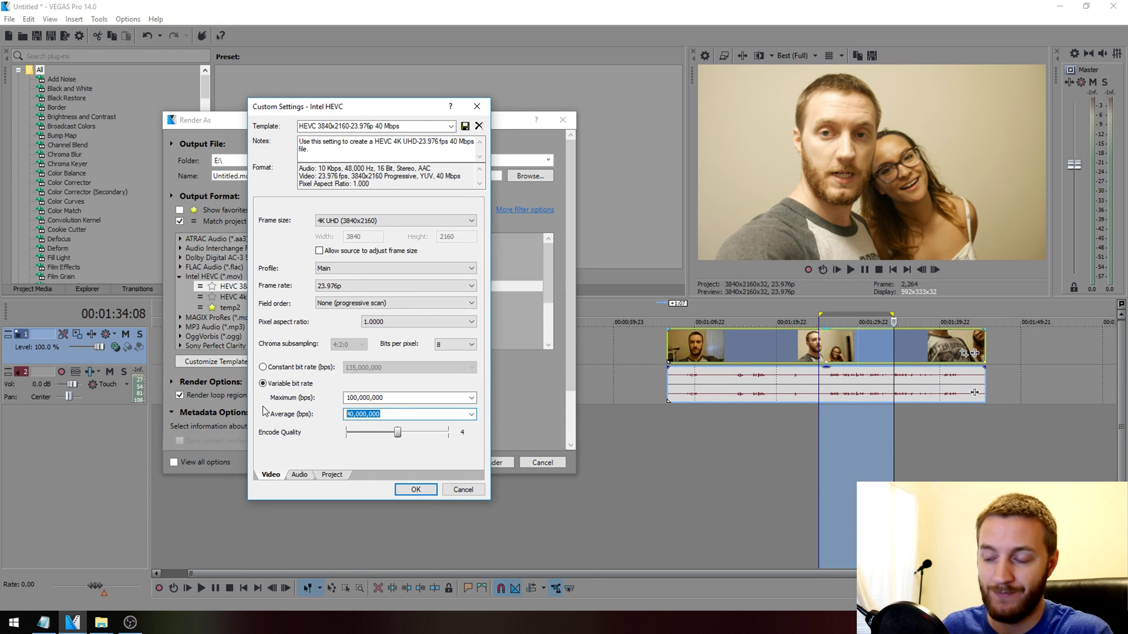
click(350, 413)
key(BackSpace)
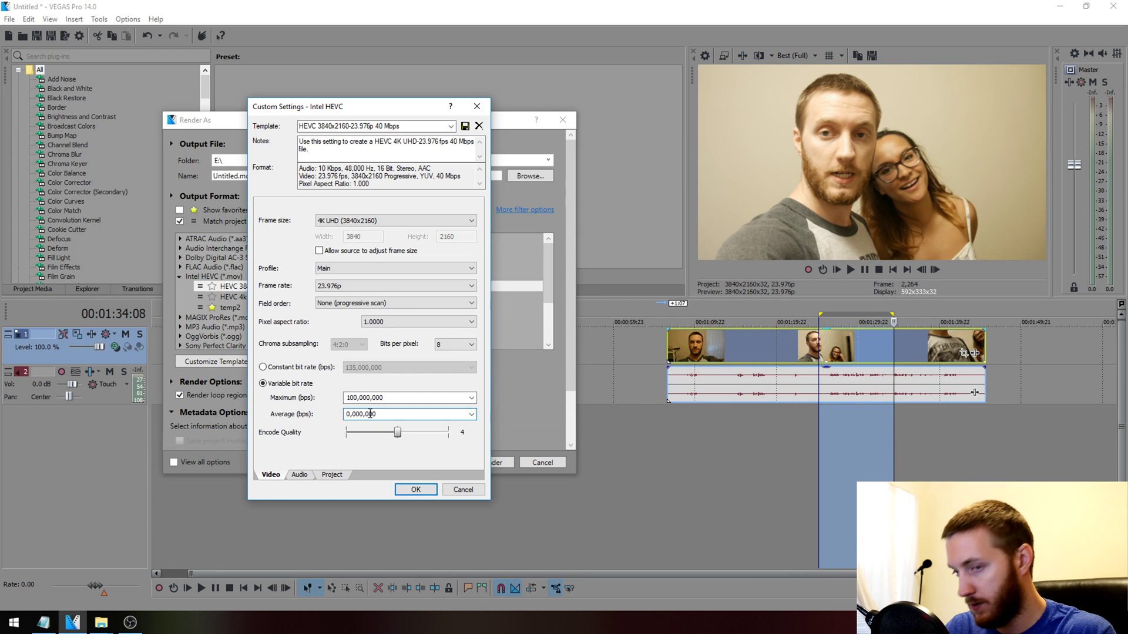
text(8)
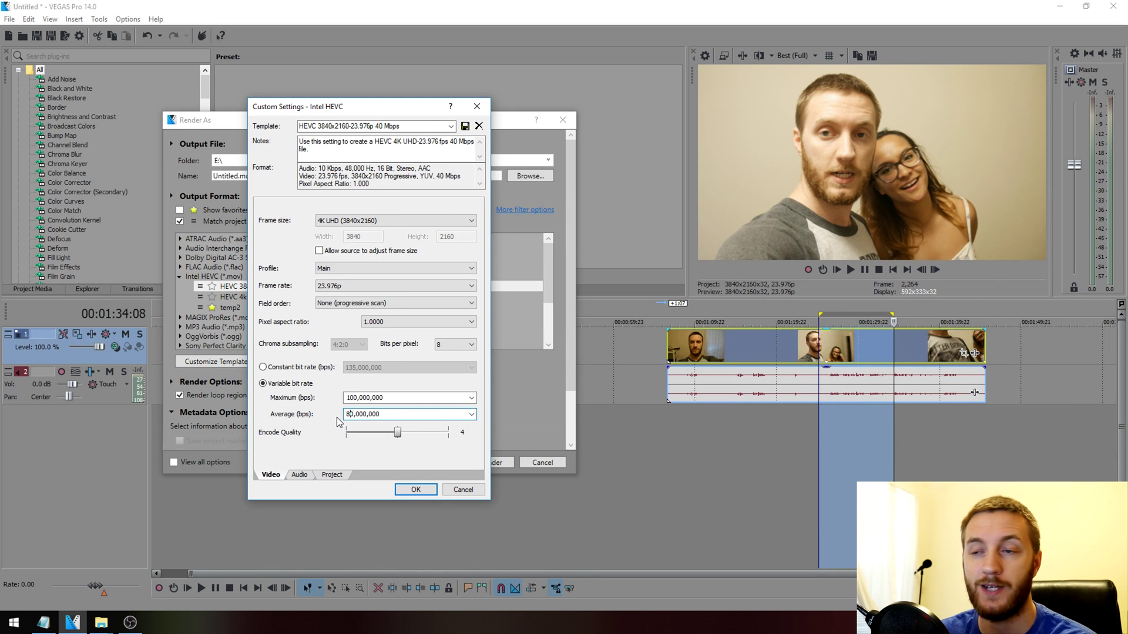
- Review the audio settings and set the video rendering quality to Best
click(300, 474)
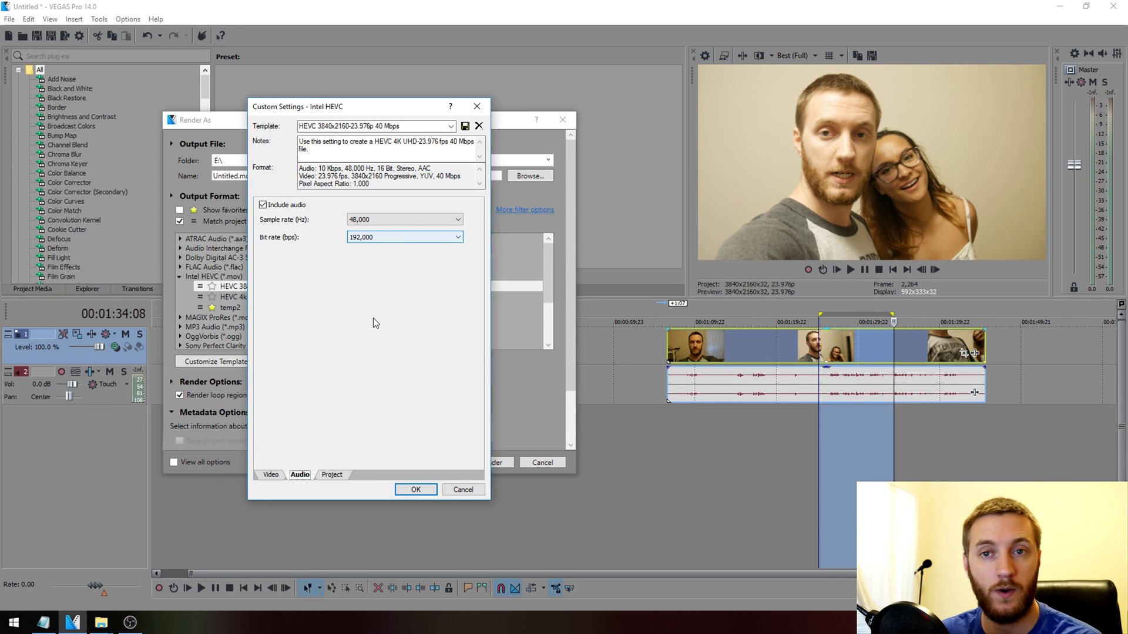
click(340, 470)
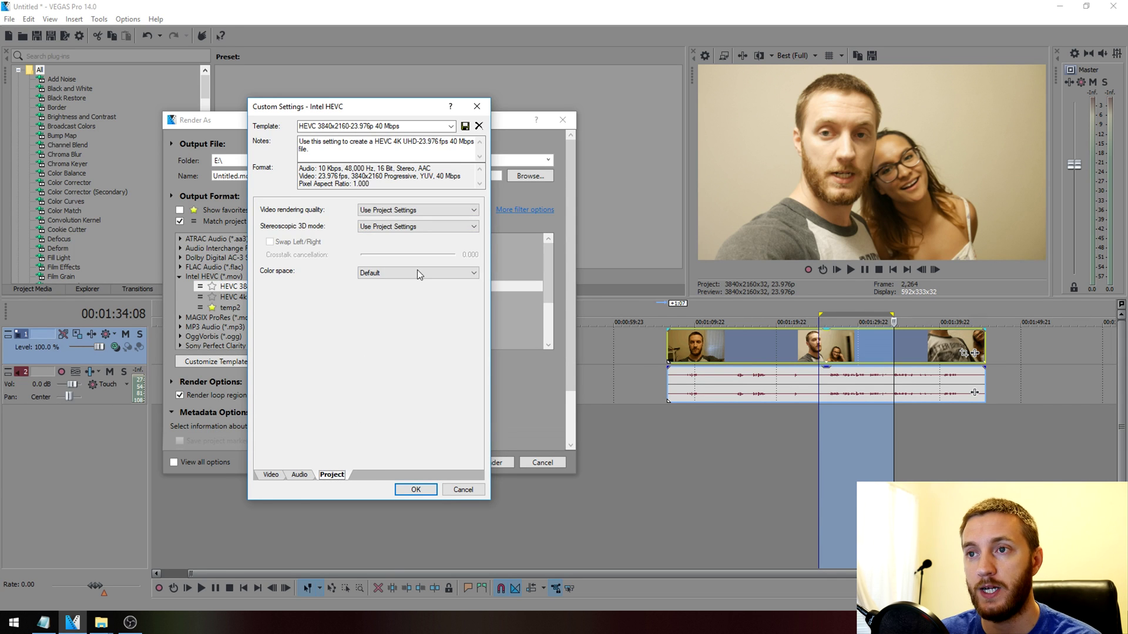
click(414, 210)
click(386, 252)
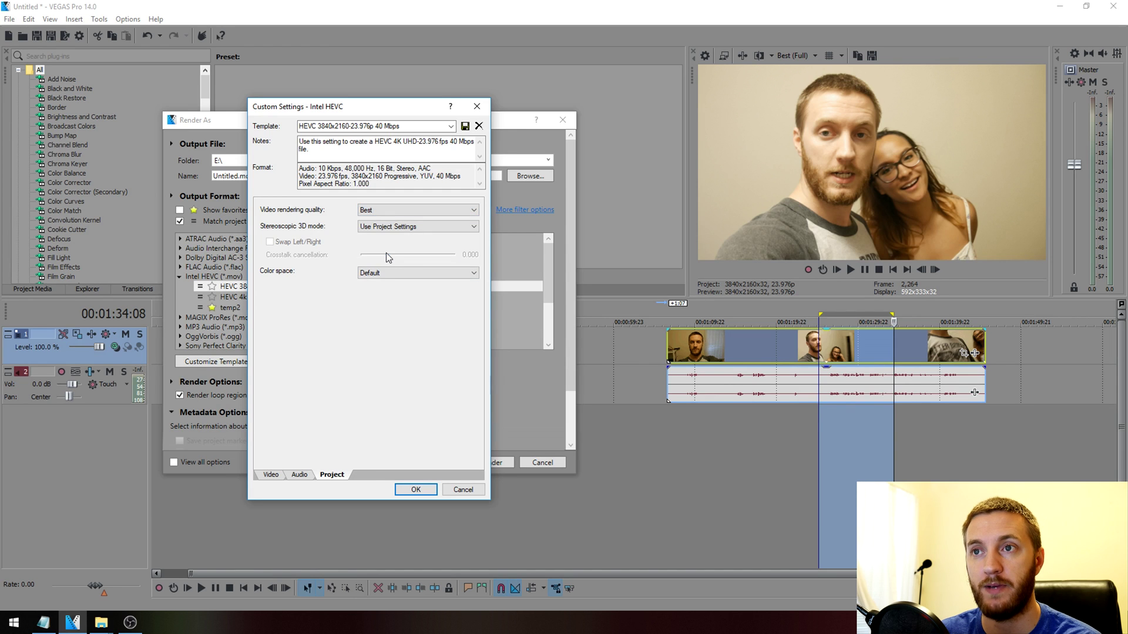
- Save the HEVC settings as a new template named 'asdf' and return to Render As
click(402, 126)
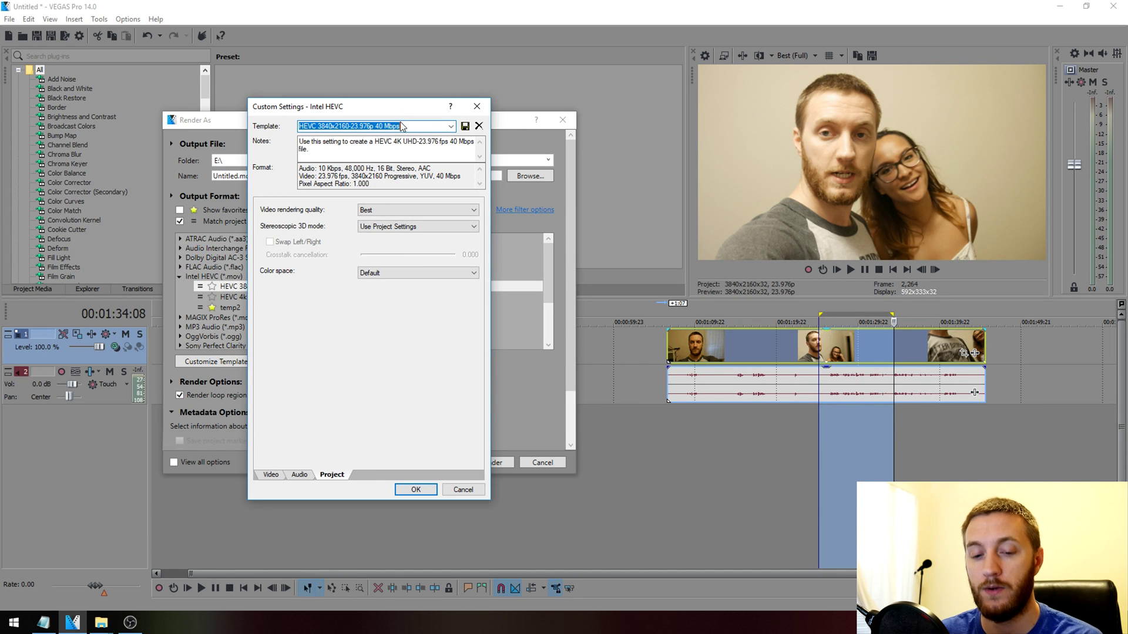
text(asdf)
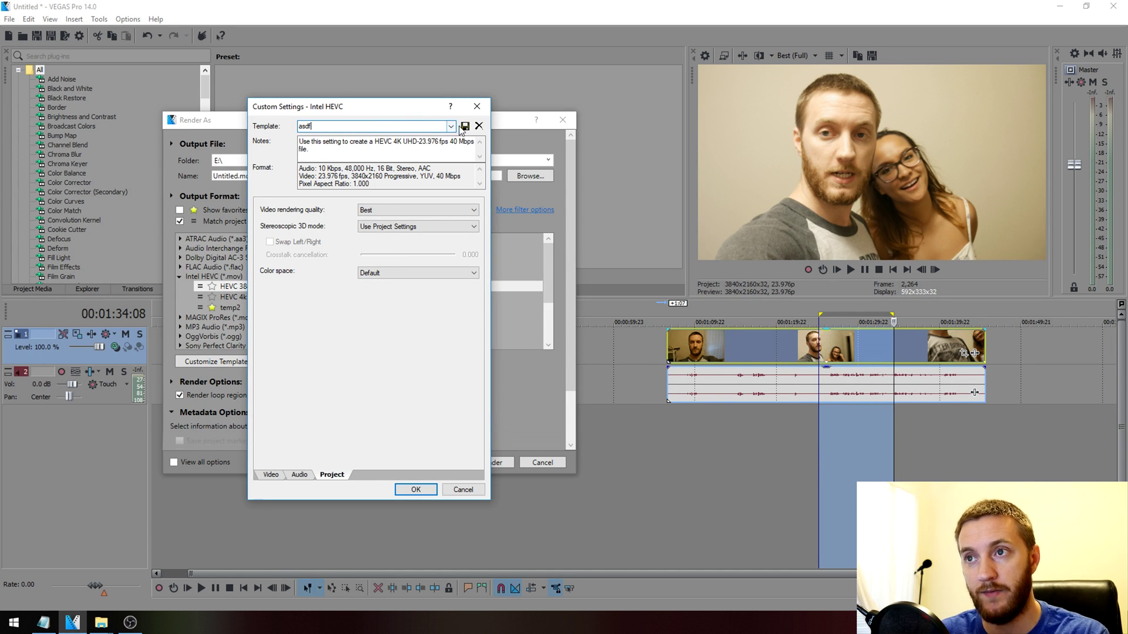
click(464, 126)
click(416, 489)
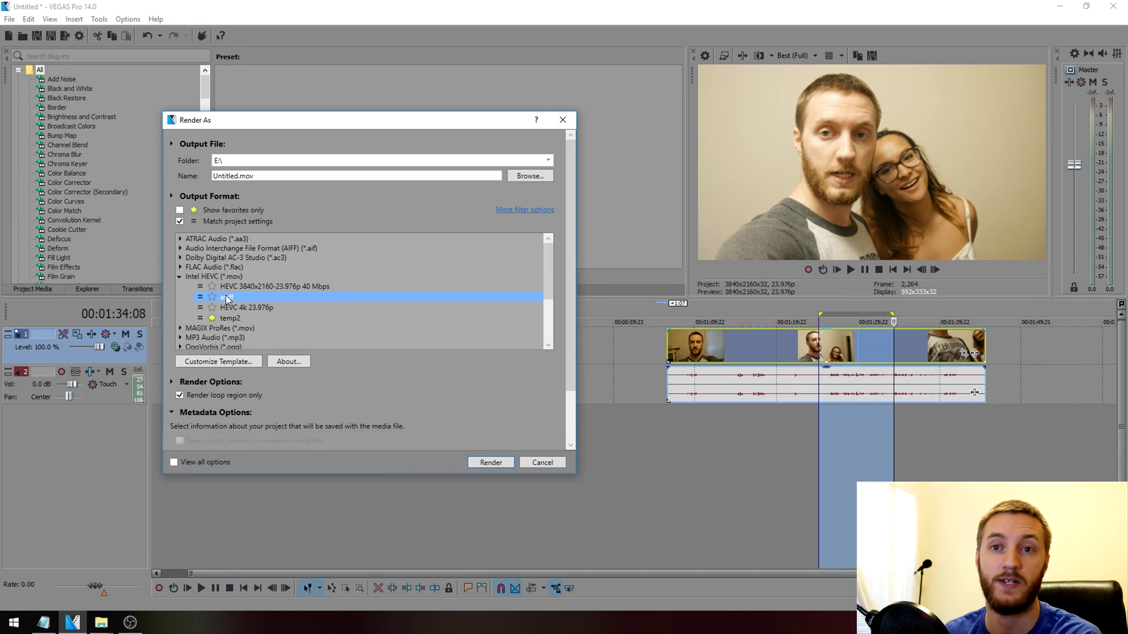
- Collapse Intel HEVC, expand MAGIX ProRes, and customize the ProRes 422 3840x2160-23.976p template
key(Left)
key(Left)
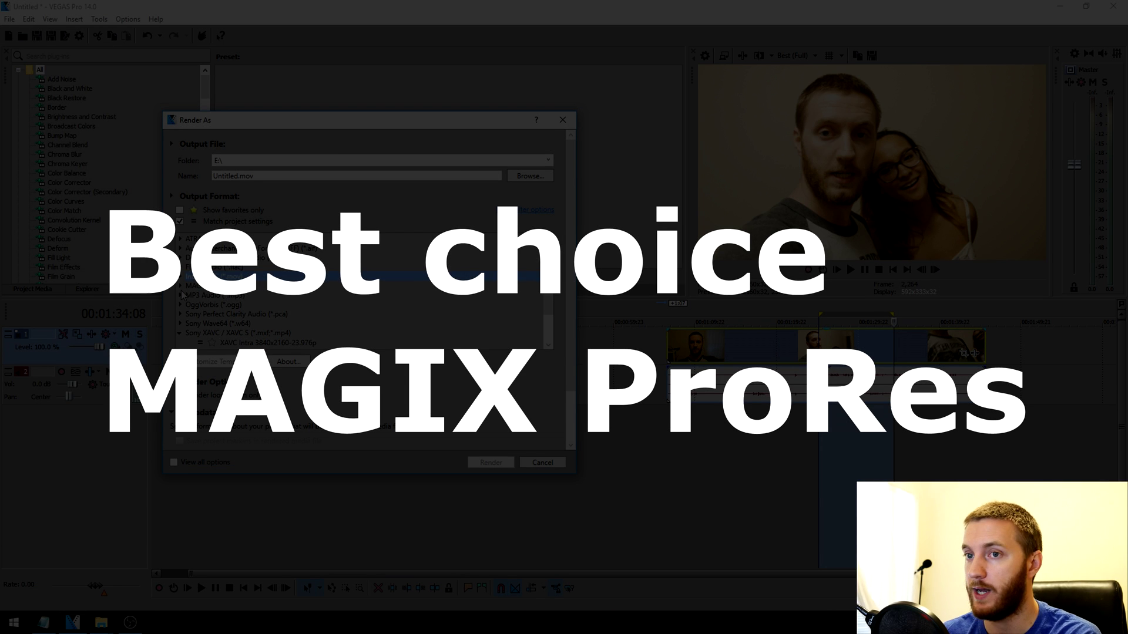
key(Right)
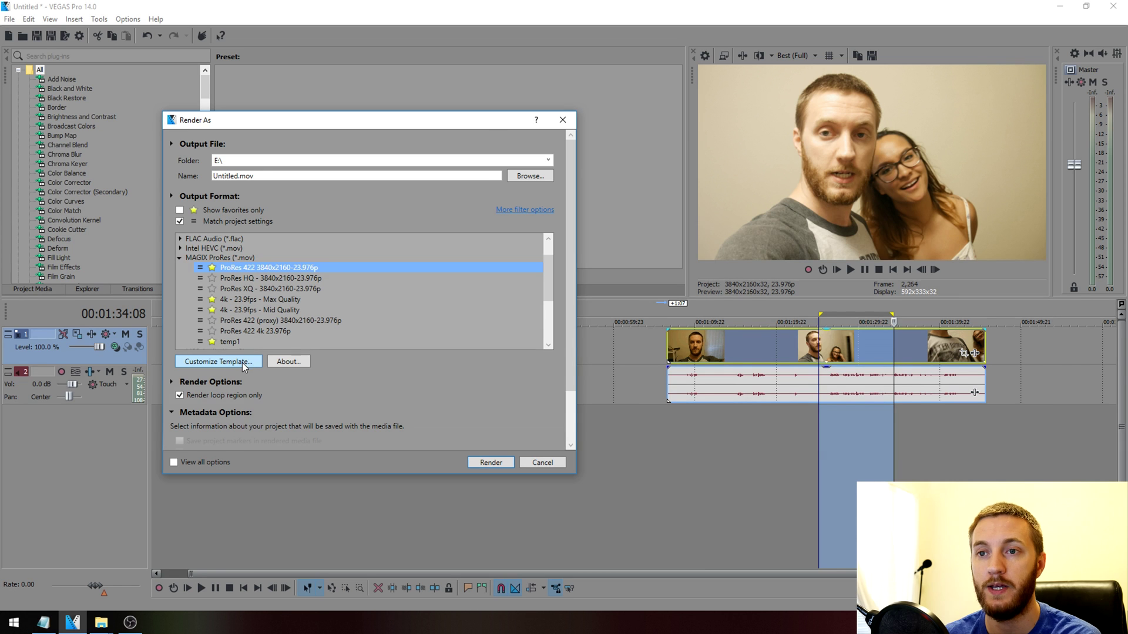
click(242, 362)
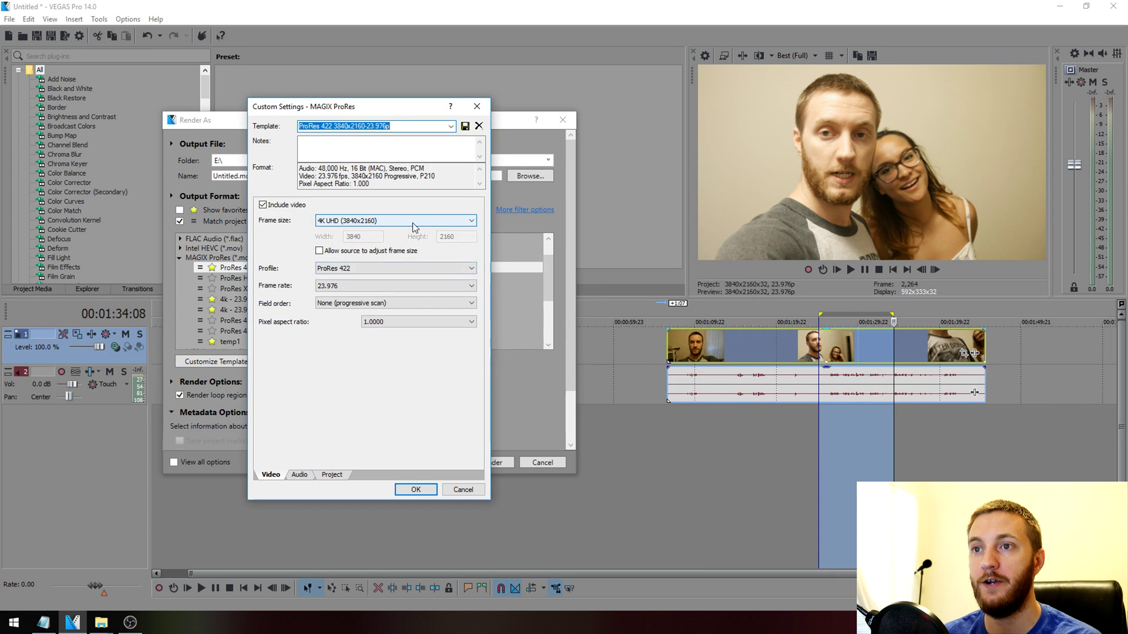
click(412, 221)
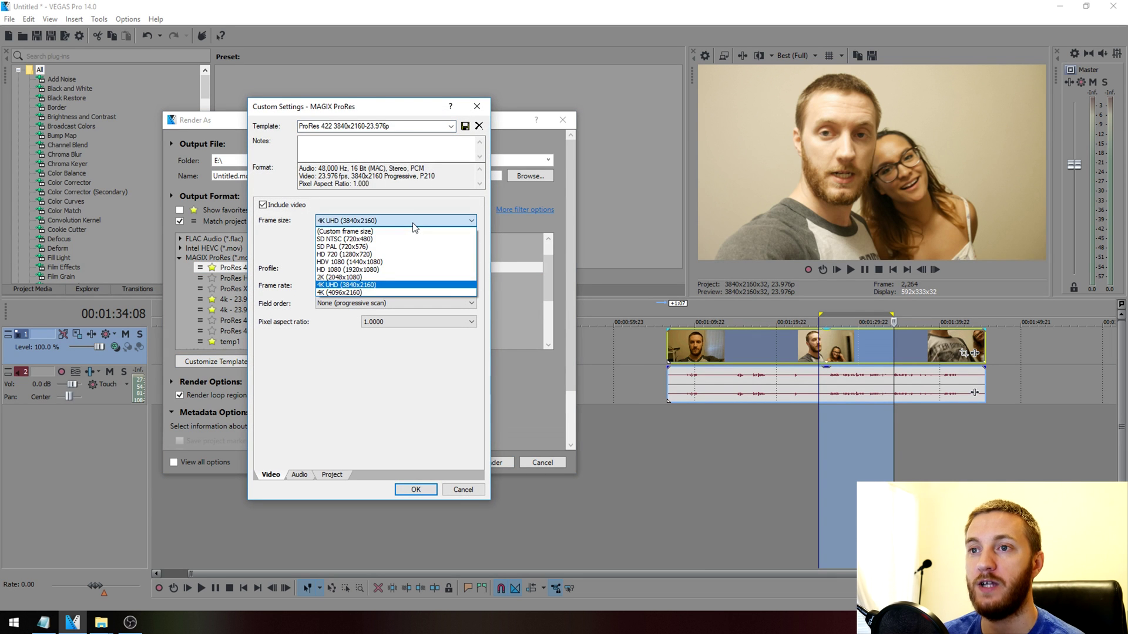
- Choose the 4K UHD (3840x2160) frame size and bring up the ProRes profile list
click(379, 286)
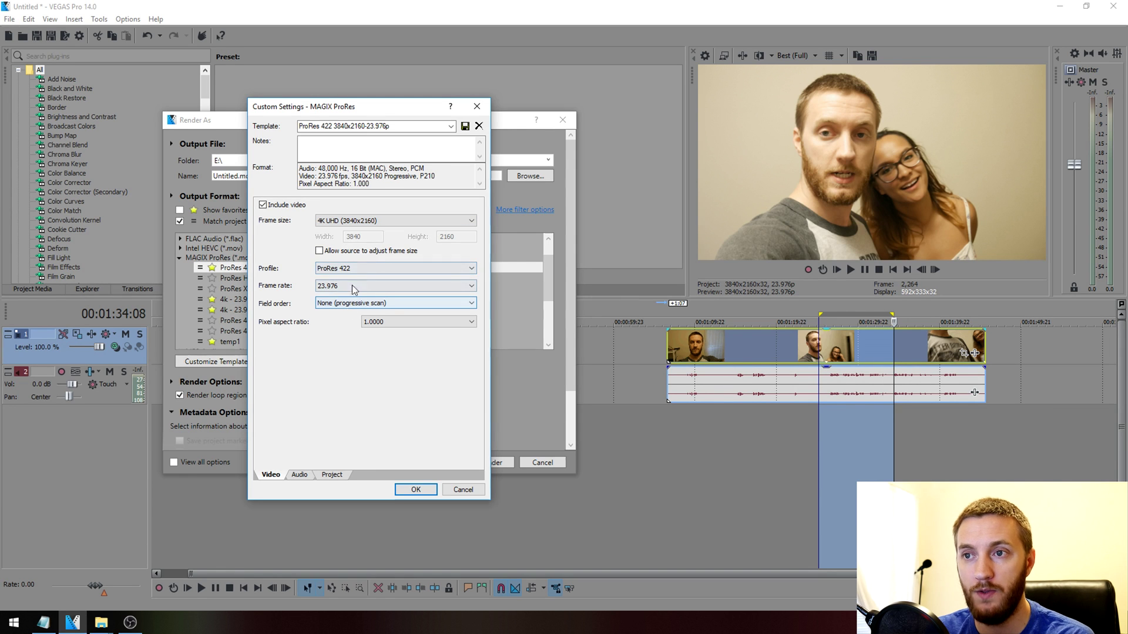
click(375, 269)
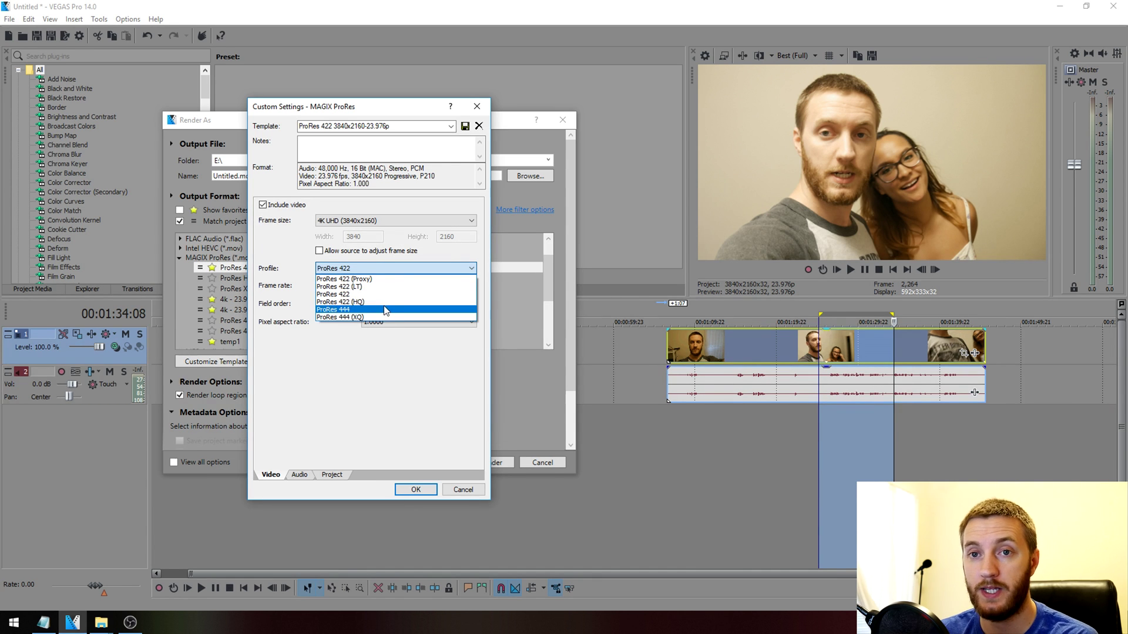
- Confirm ProRes 422 as the profile, then review the template's audio settings
key(Up)
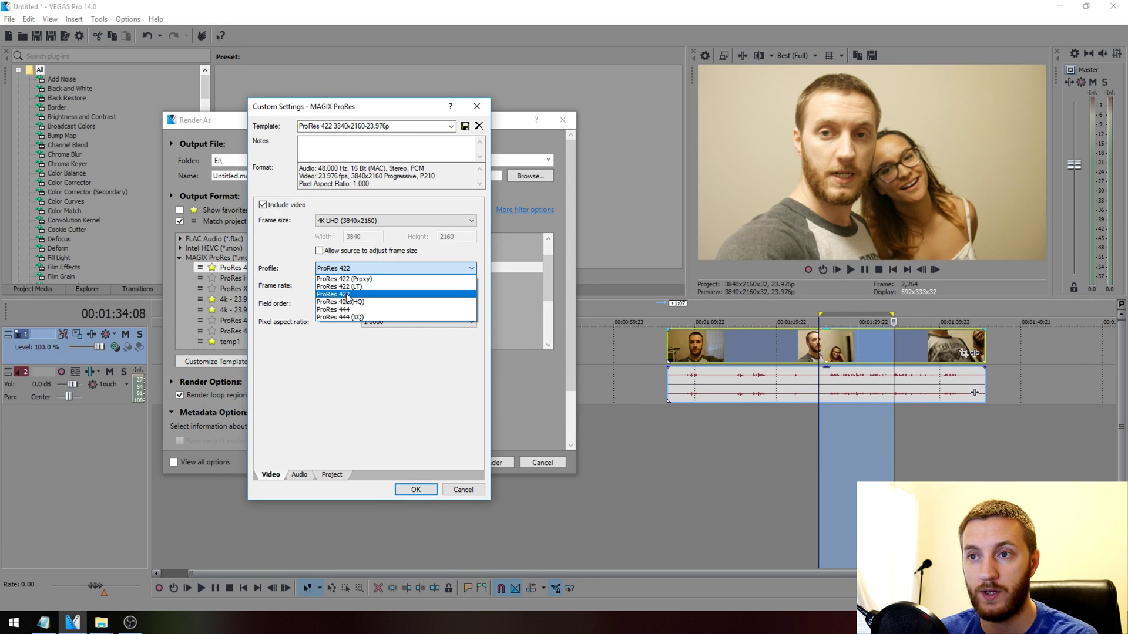
click(347, 293)
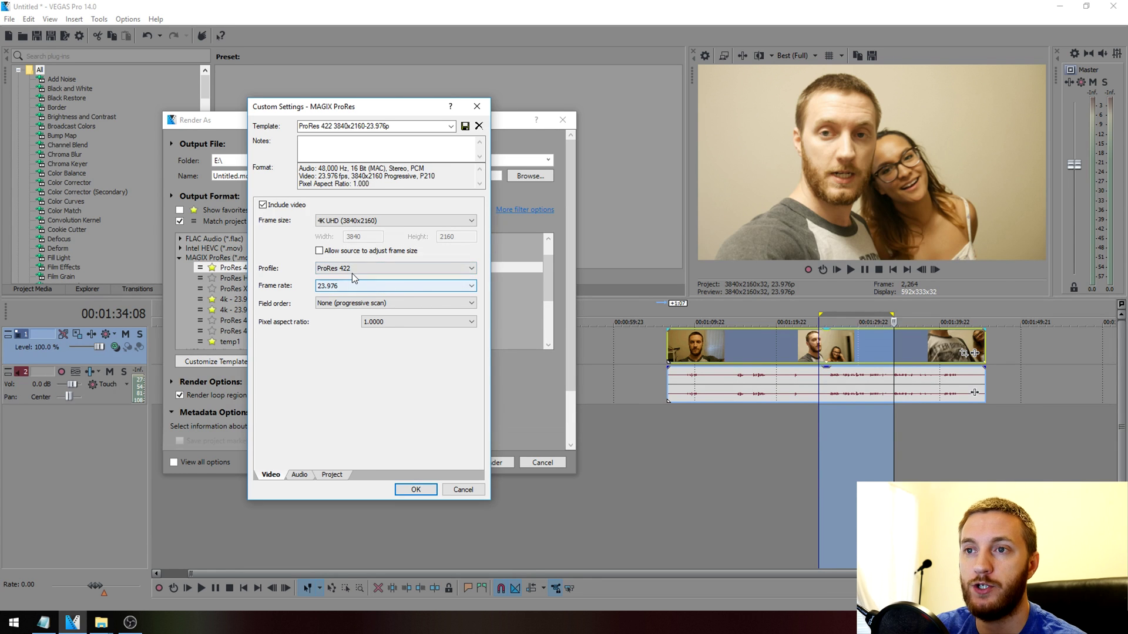
click(358, 269)
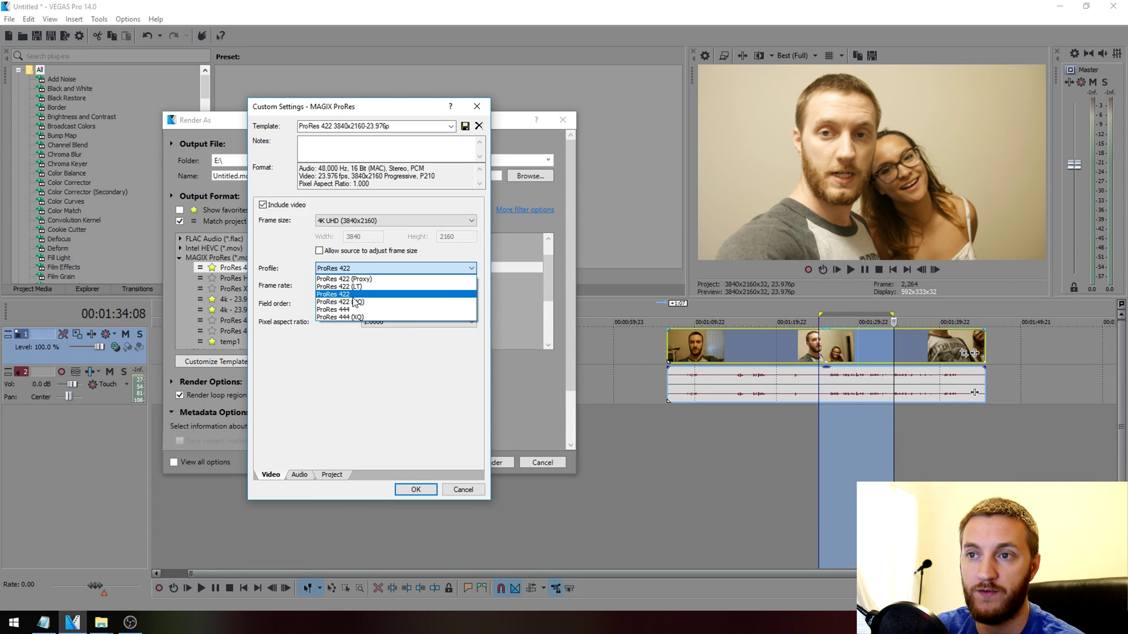
click(353, 295)
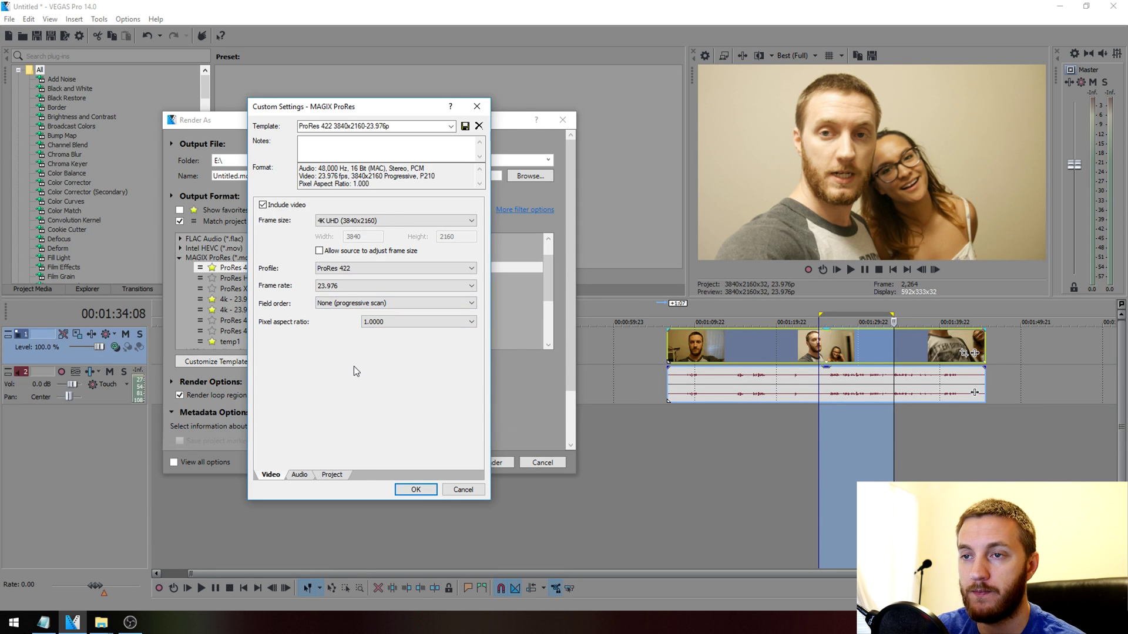
click(299, 475)
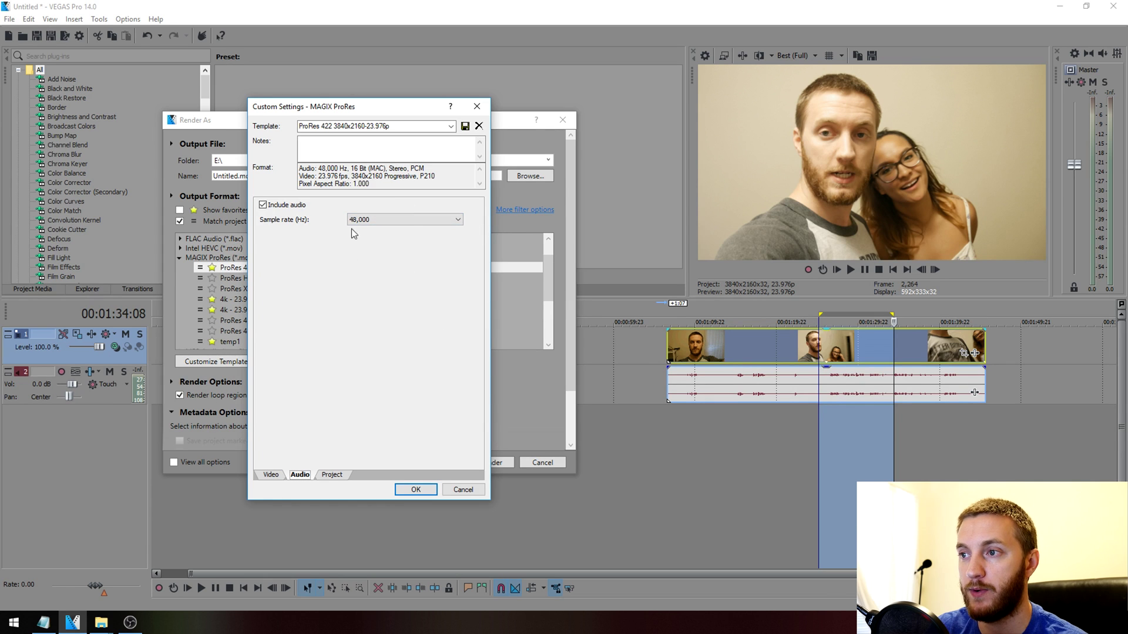
- Set the video rendering quality to Best on the Project settings
click(333, 476)
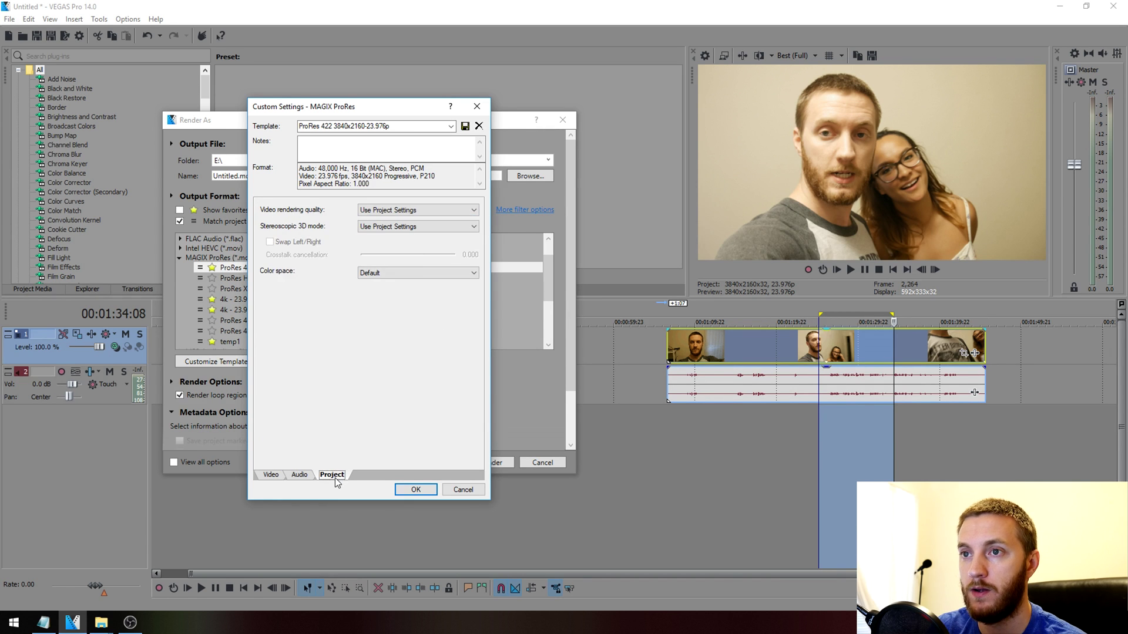
click(416, 211)
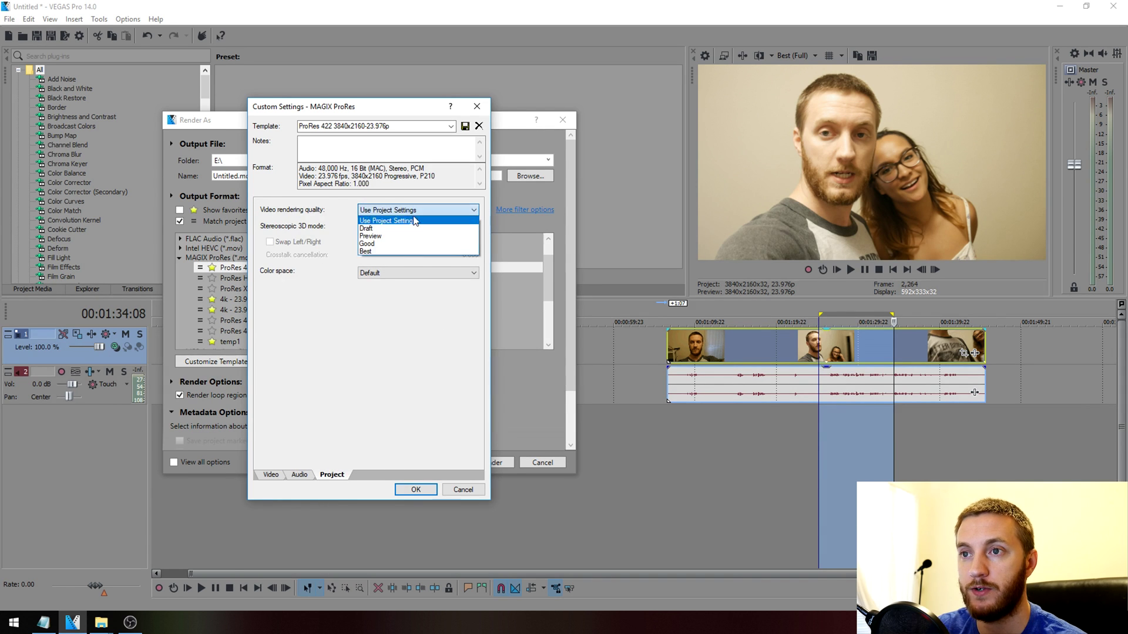
click(397, 250)
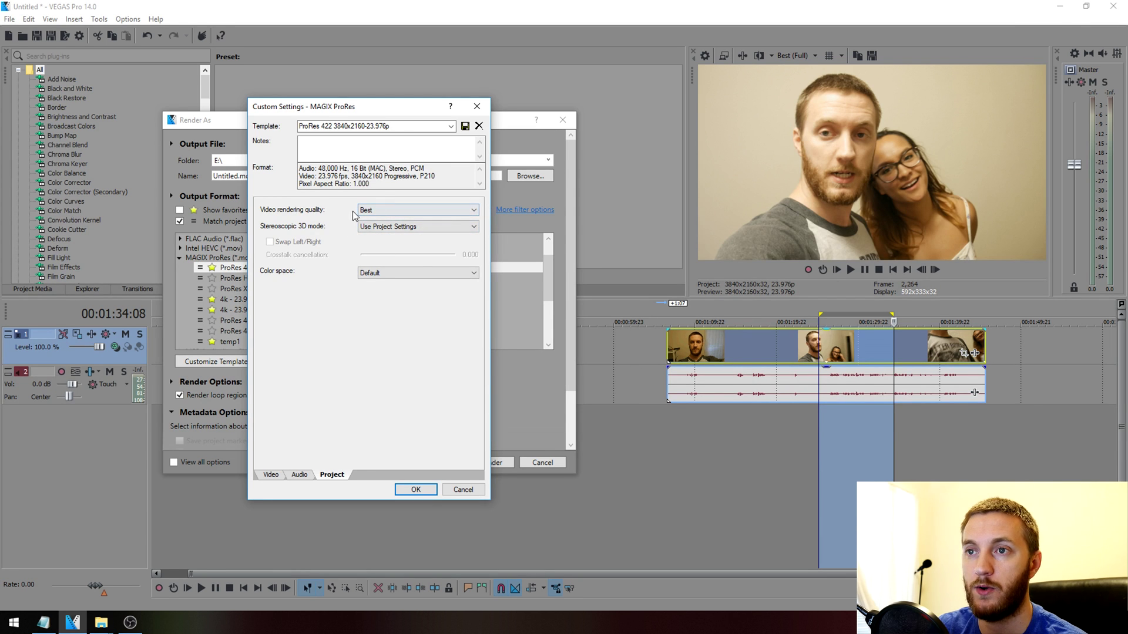
- Save the ProRes settings as a new template named 'asdf' and return to Render As
click(387, 132)
text(asdf)
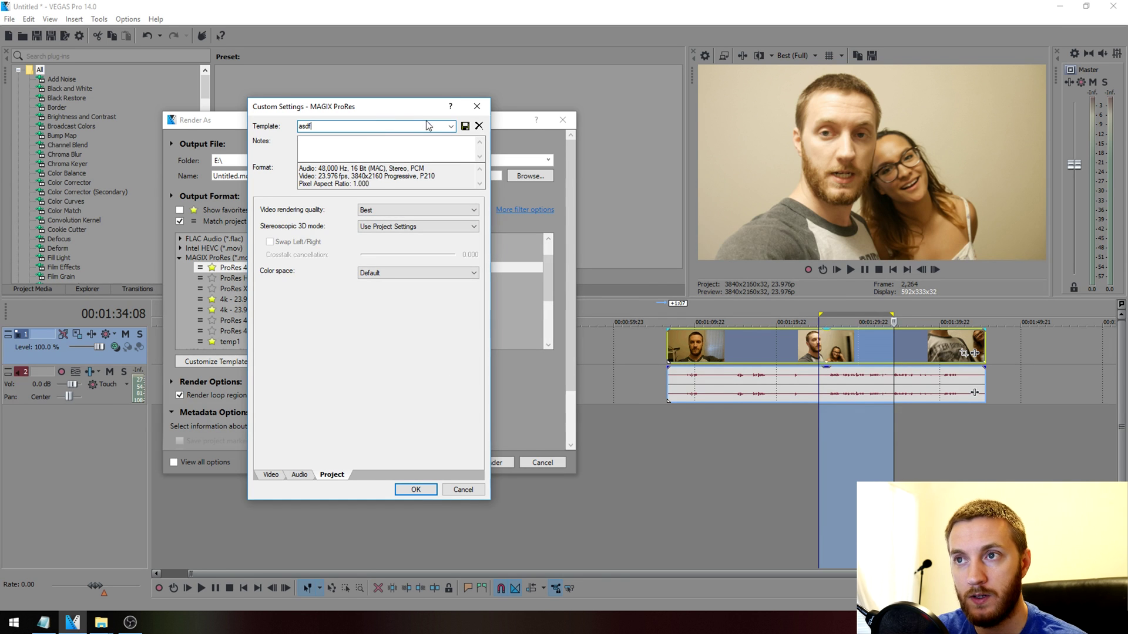
click(465, 126)
click(415, 490)
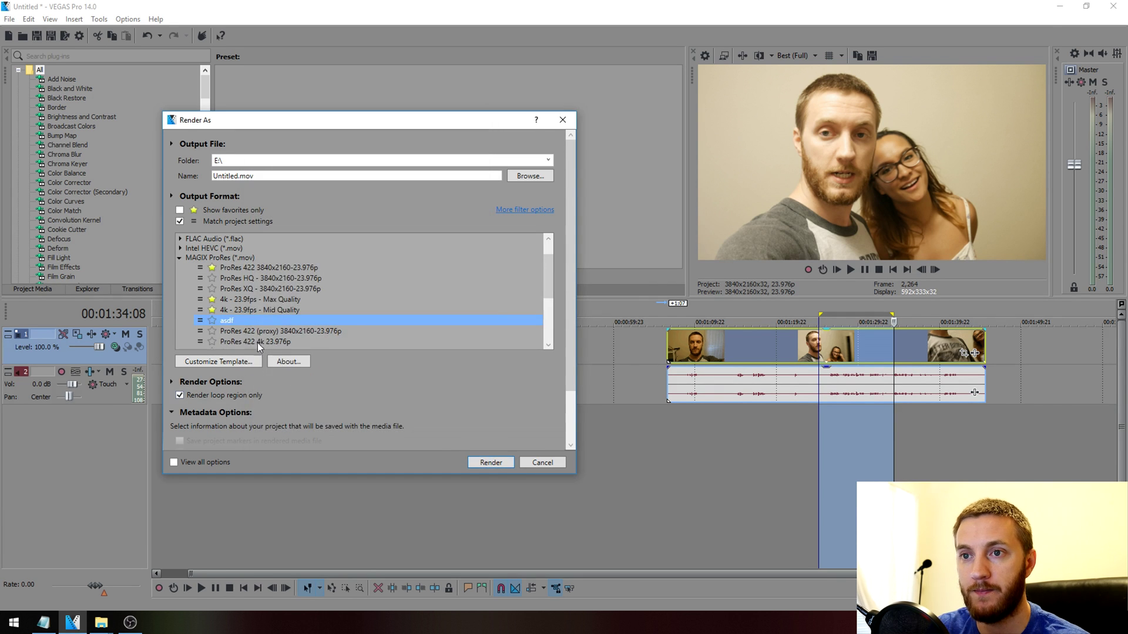